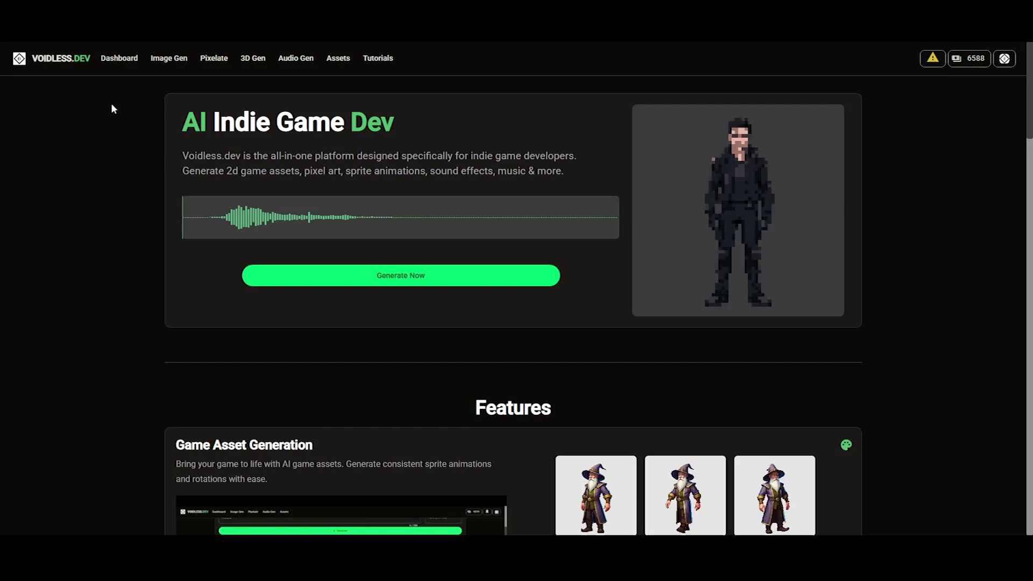
Step: Go from the landing page to the Dashboard and open the Image Gen form
left_click(119, 60)
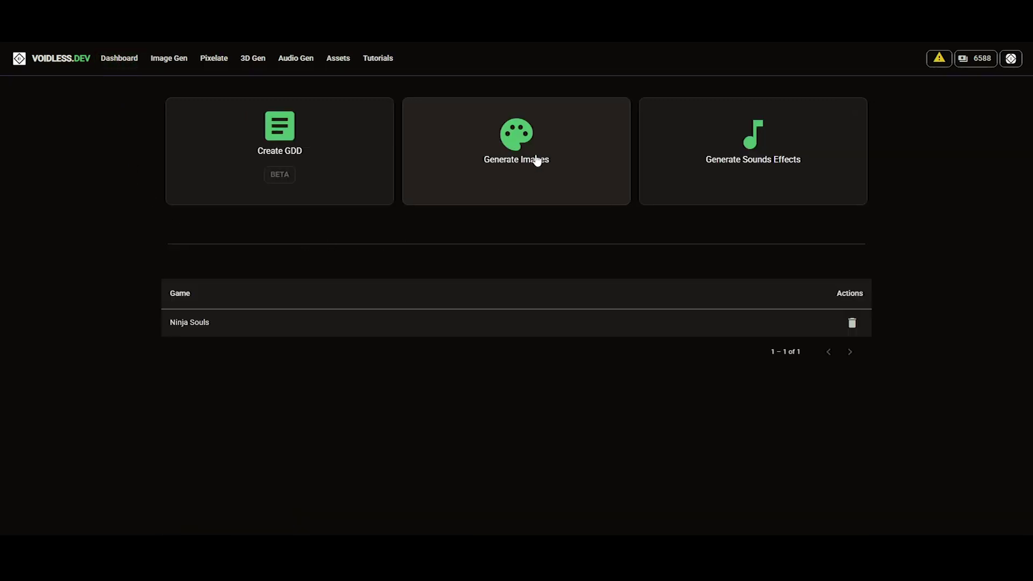
left_click(171, 63)
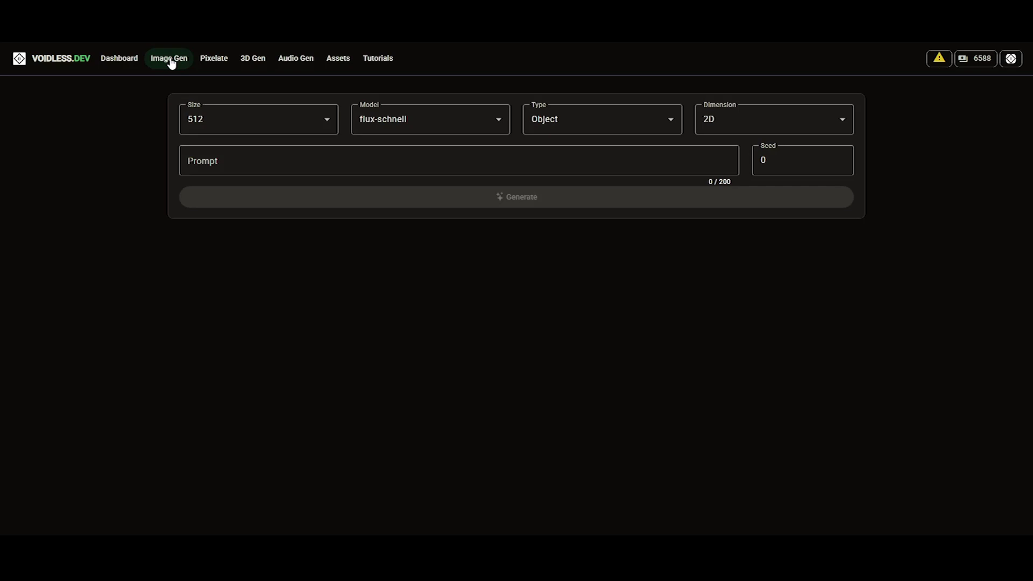
Step: Set Size to 64 and Model to hidream-i1, keeping Type Object and Dimension 2D
left_click(229, 118)
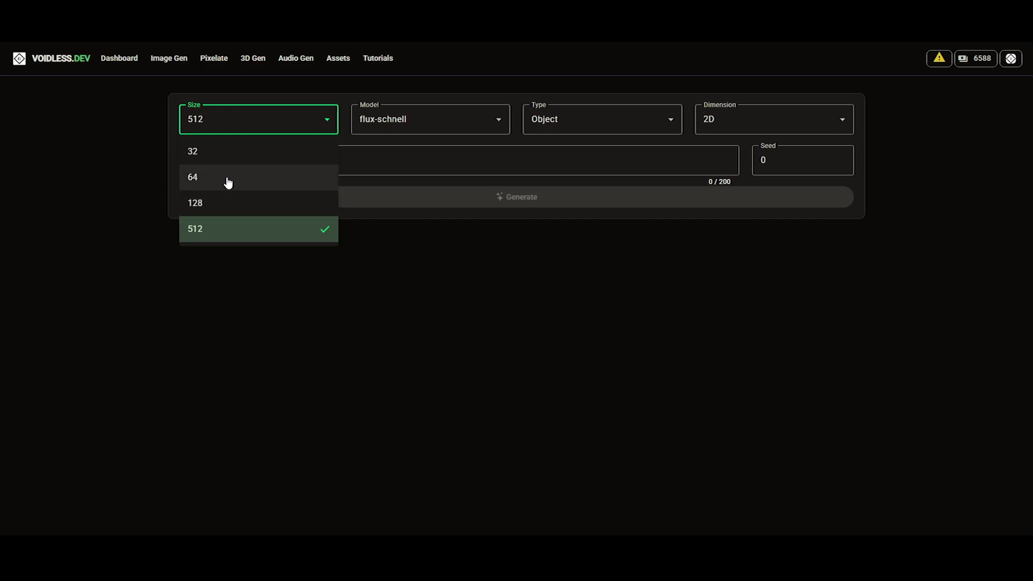
left_click(226, 177)
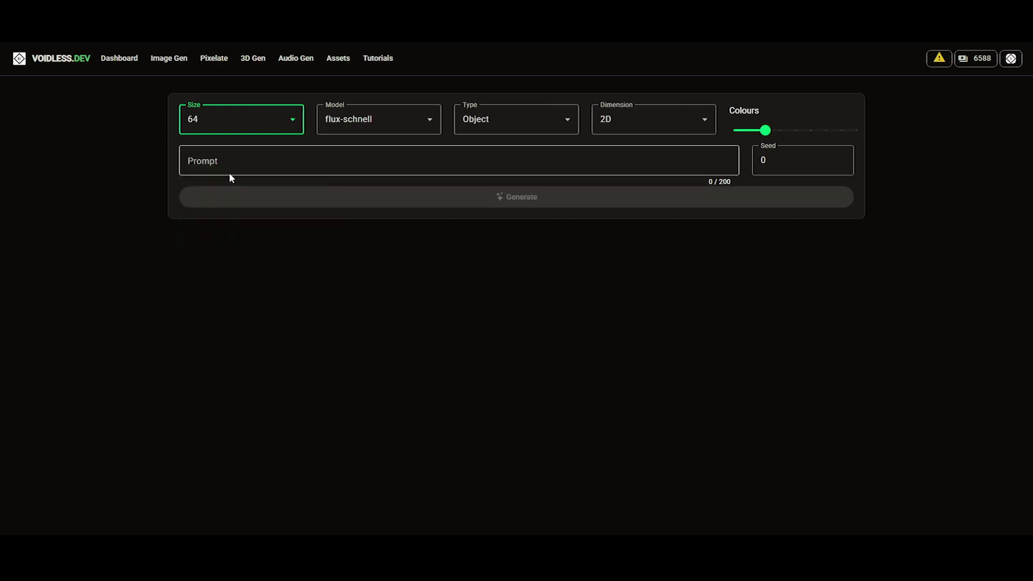
left_click(372, 120)
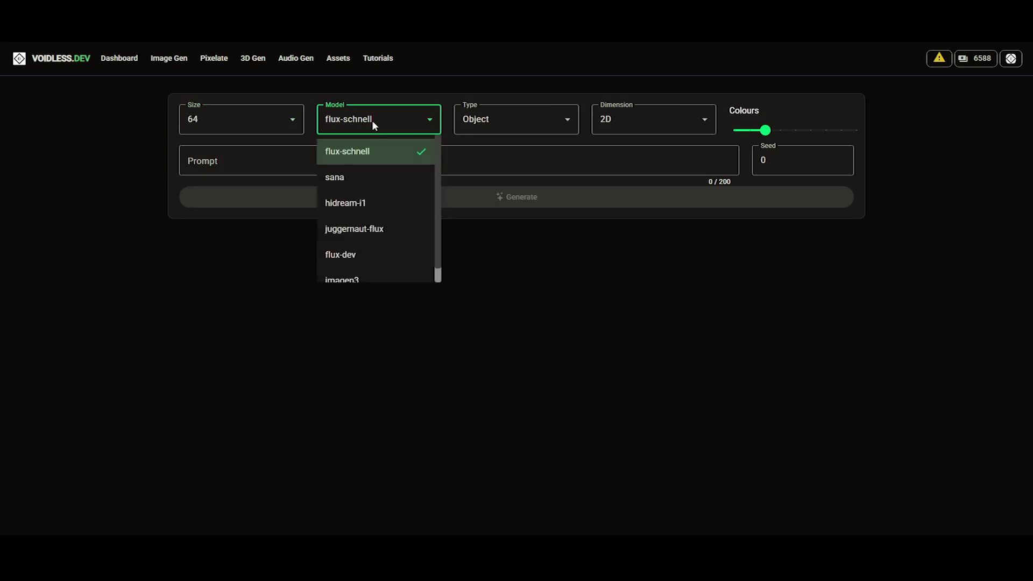
left_click(373, 203)
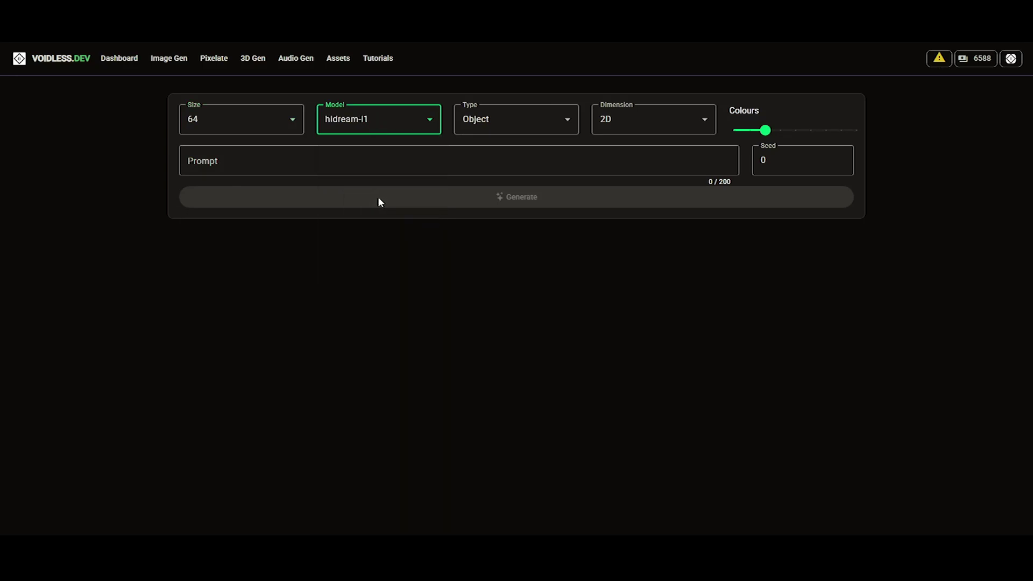
left_click(492, 122)
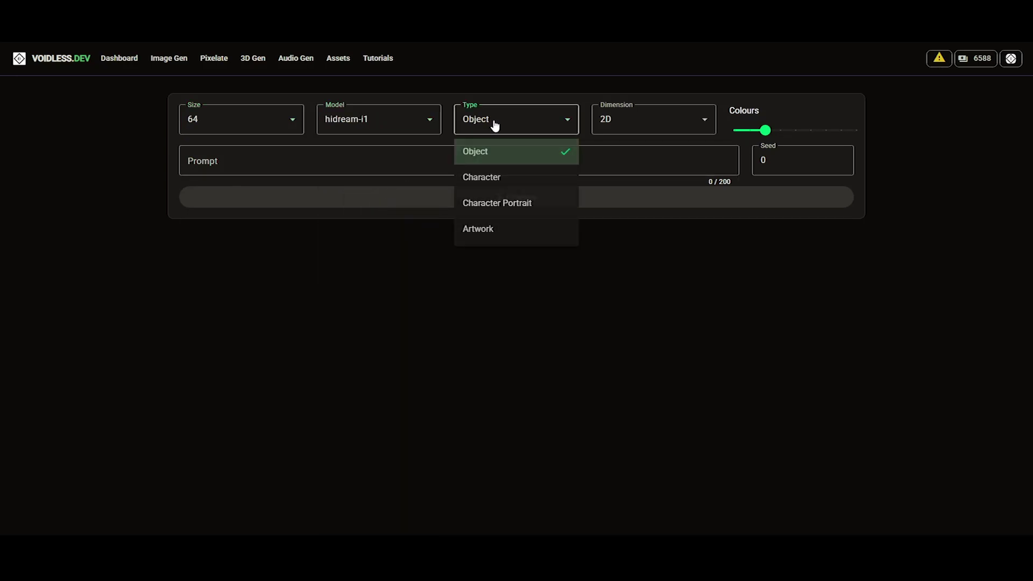
left_click(492, 119)
left_click(633, 117)
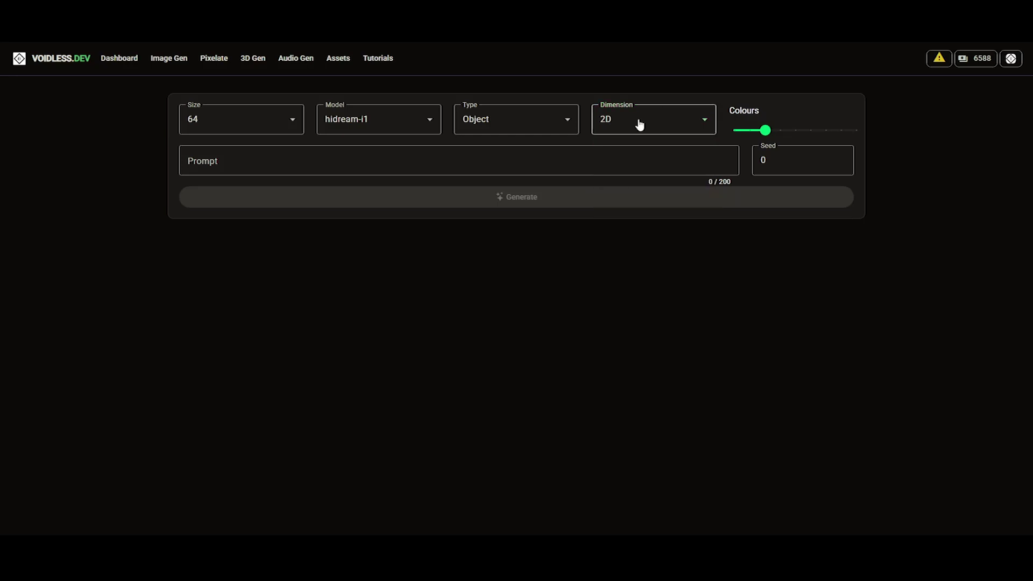
Step: Raise the Colours slider to 10 and focus the empty Prompt field
mouse_move(765, 130)
left_click_drag(764, 135, 825, 137)
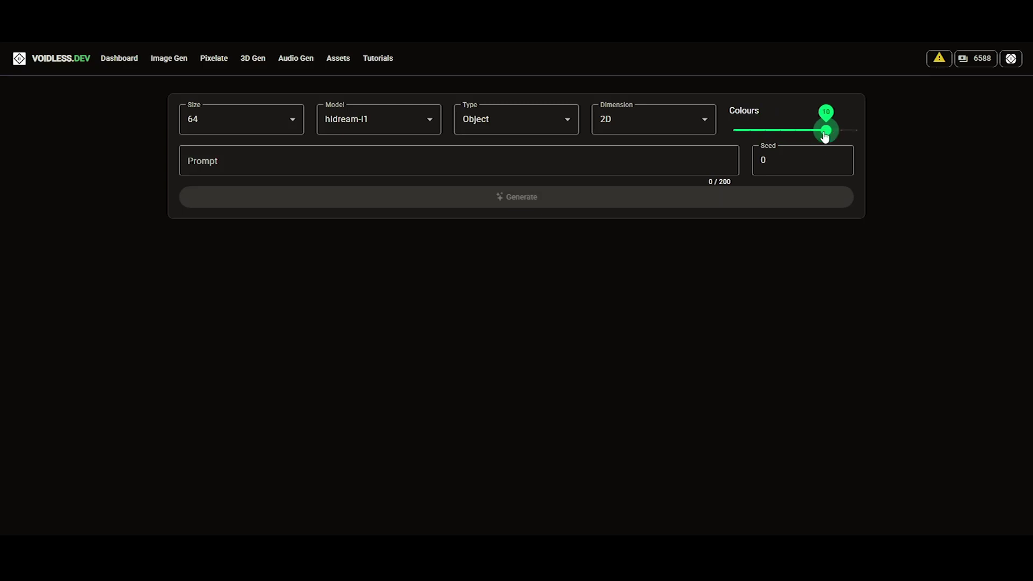
left_click(450, 161)
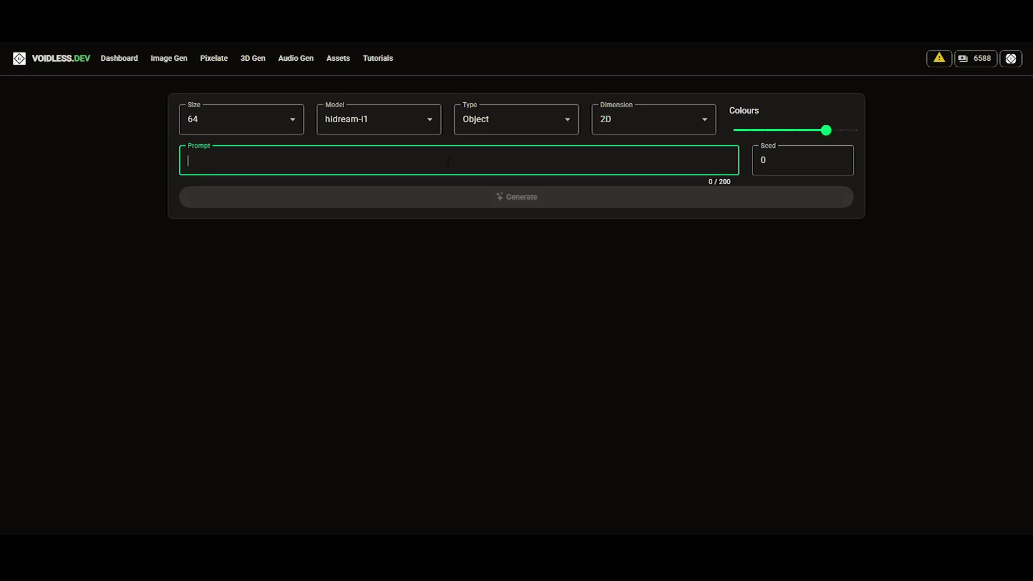
type("flaming ")
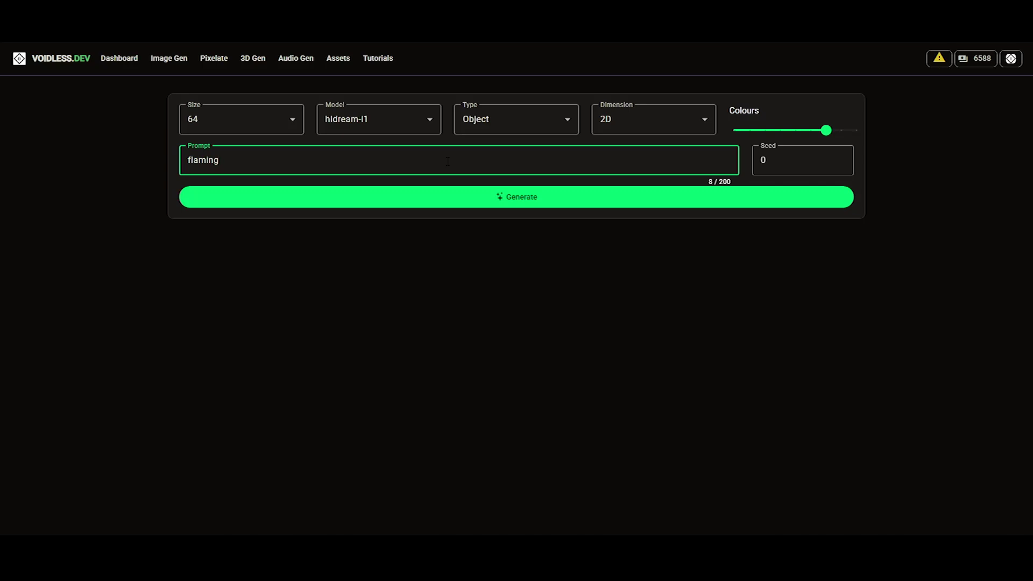
type("sword")
Step: Generate the sprite from the 'flaming sword' prompt
left_click(444, 193)
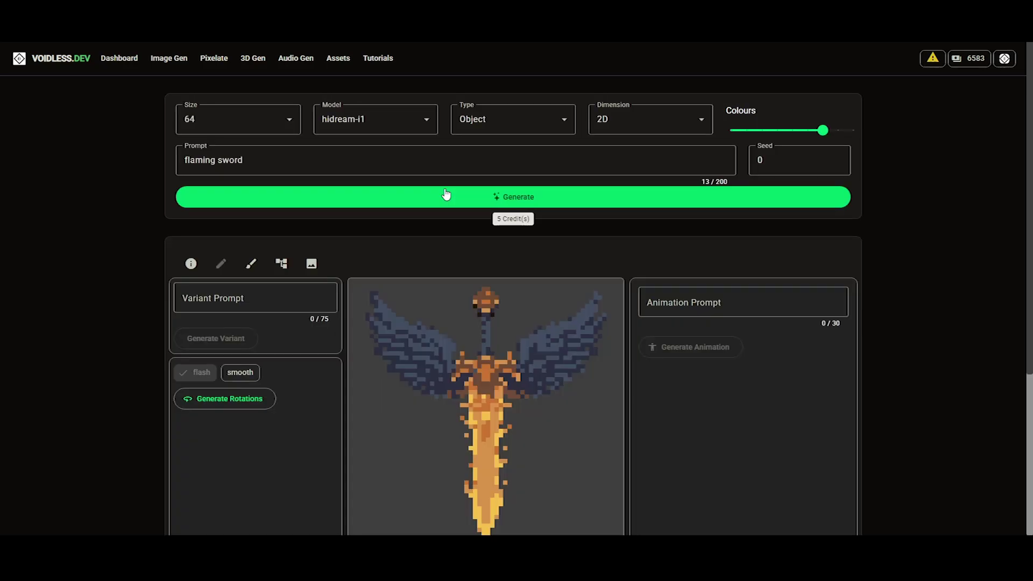
scroll(445, 195, "down", 2)
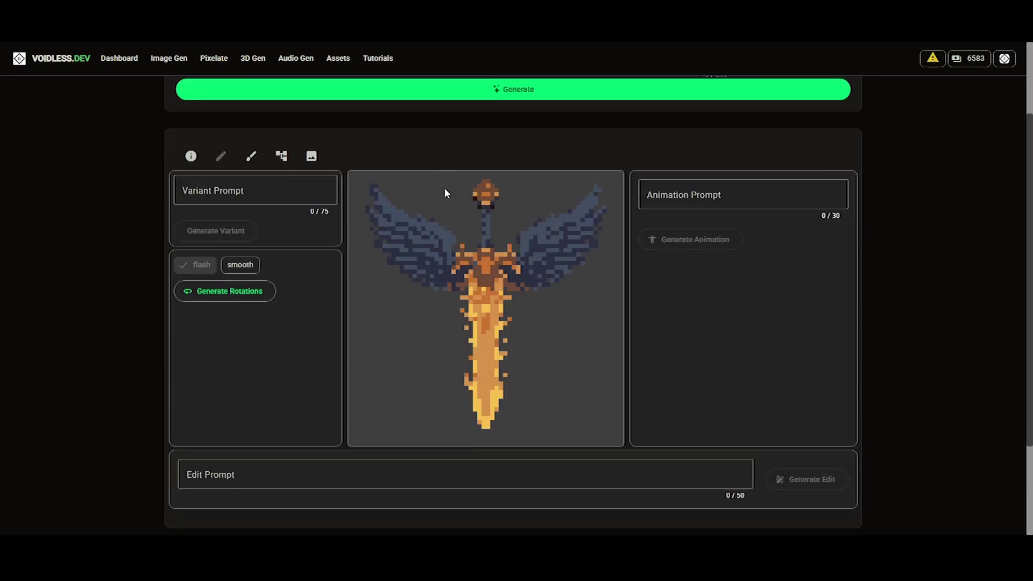
Step: Check the winged sword's Edit Prompt and Animation Prompt fields, leaving both empty
left_click(354, 472)
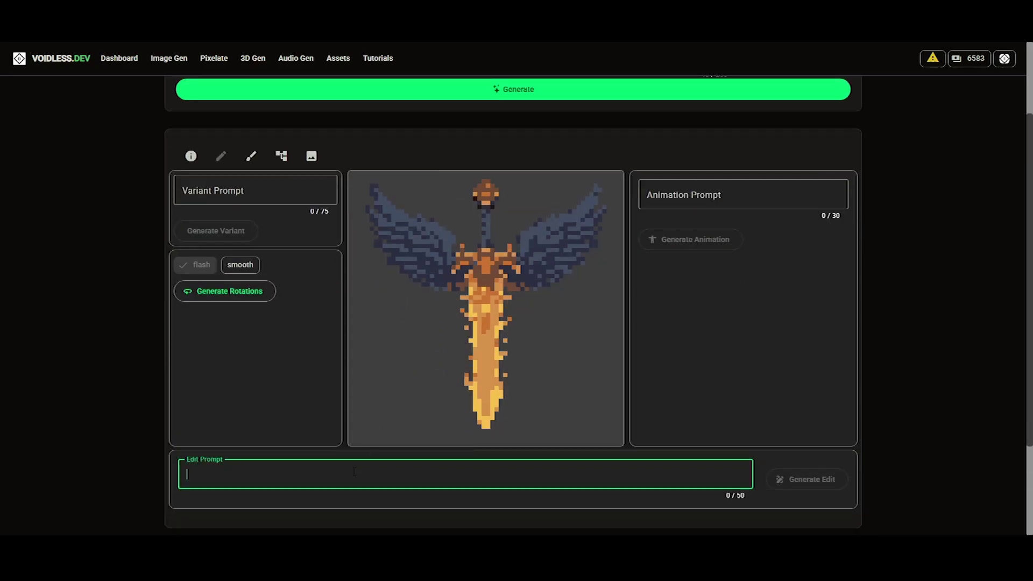
left_click(695, 196)
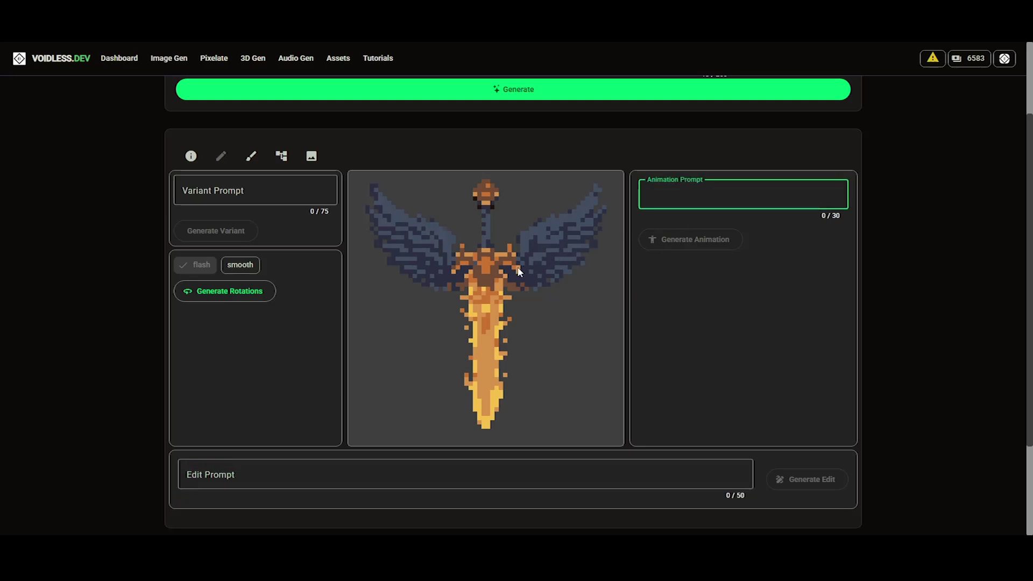
left_click(484, 285)
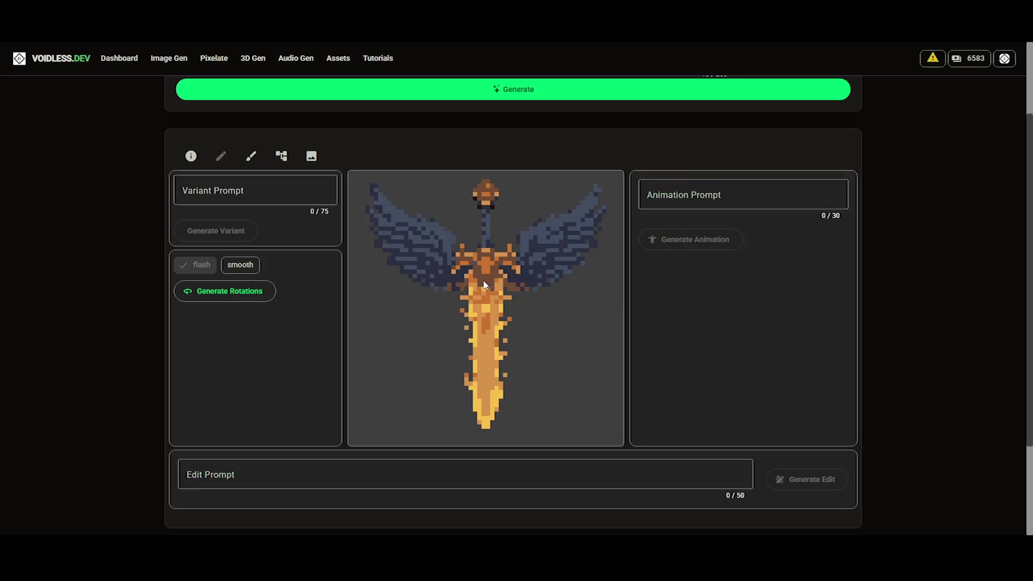